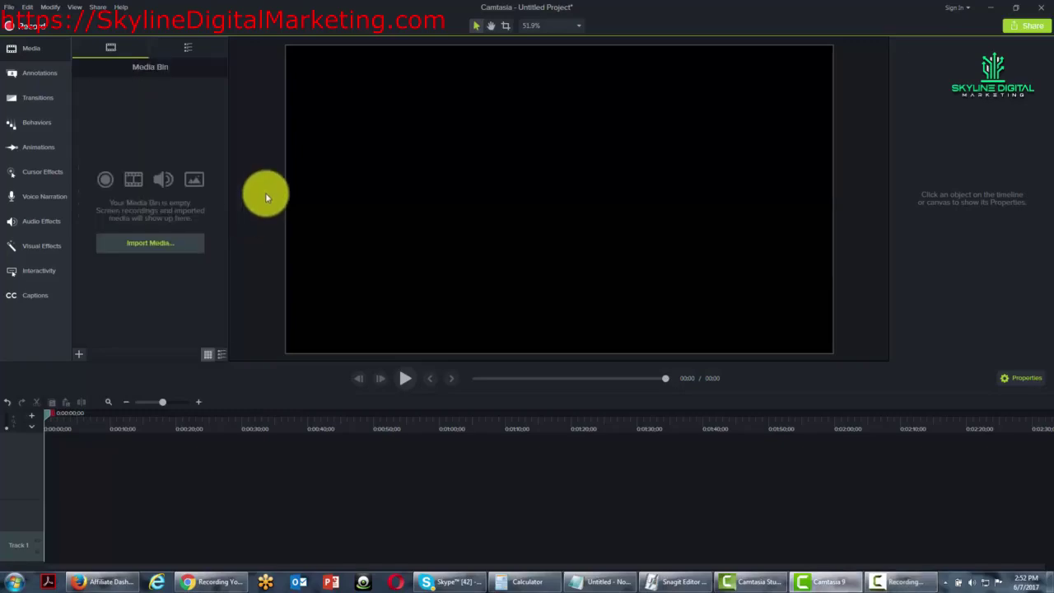
# Step: Open the File menu over the empty untitled project
pyautogui.click(9, 6)
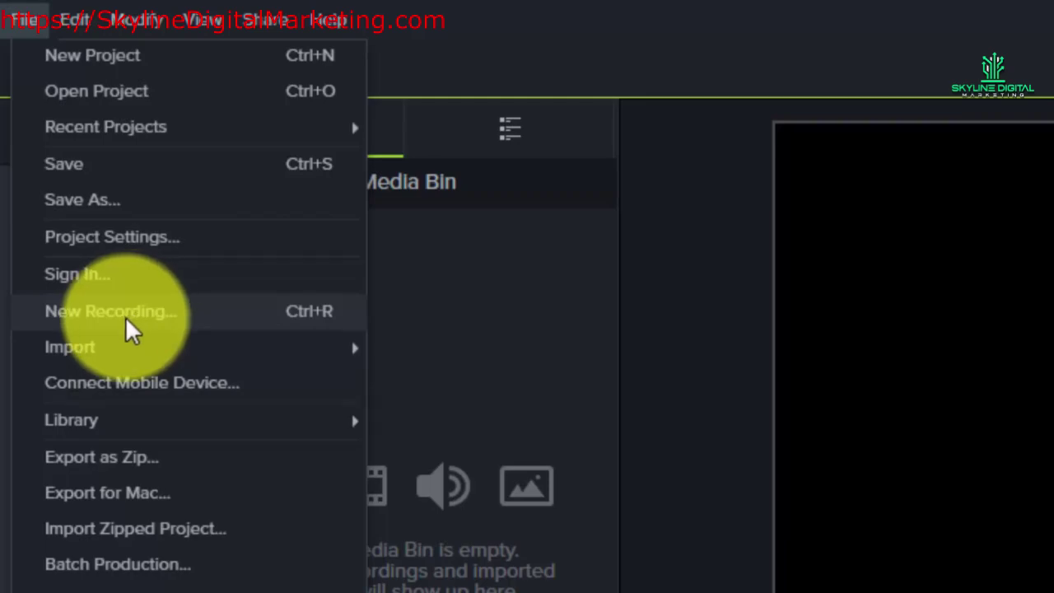
# Step: Launch Camtasia Recorder from New Recording and begin a screen capture
pyautogui.click(128, 319)
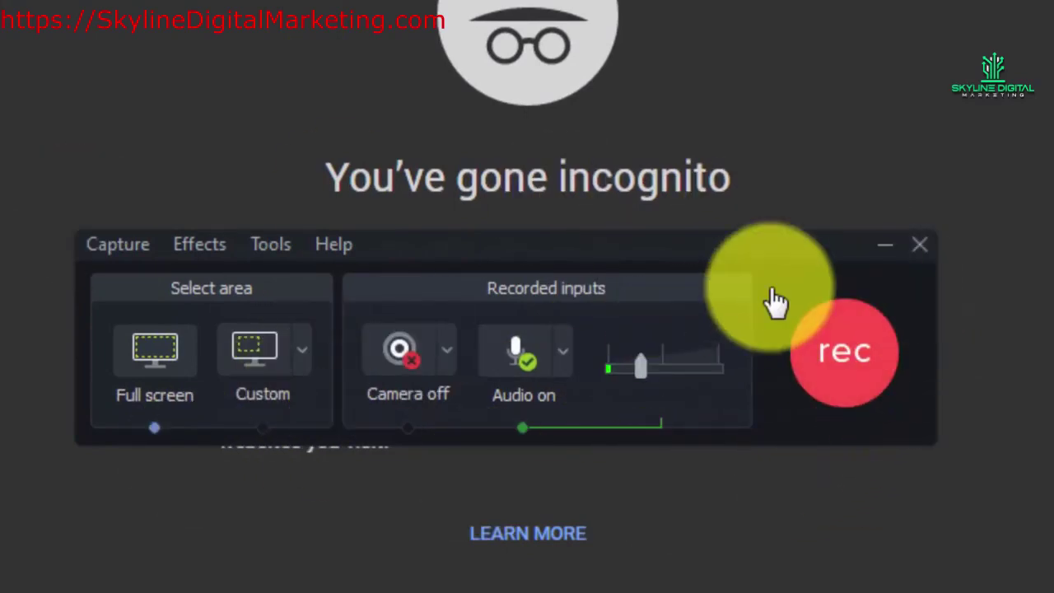
pyautogui.click(829, 352)
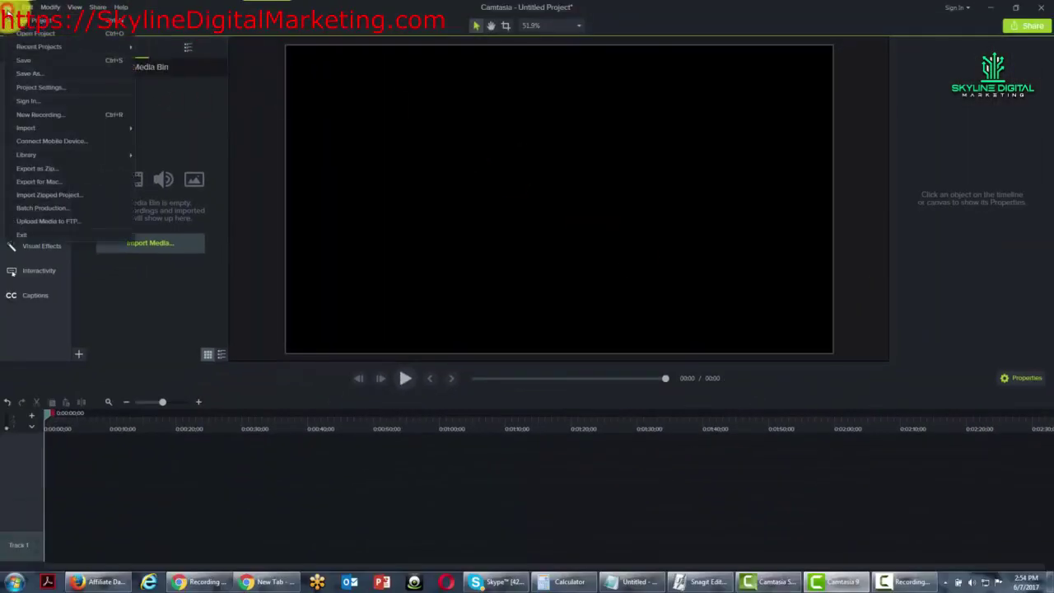
# Step: Show the Import submenu listing Media, Recent Recordings, Captions and Google Drive
pyautogui.moveTo(44, 130)
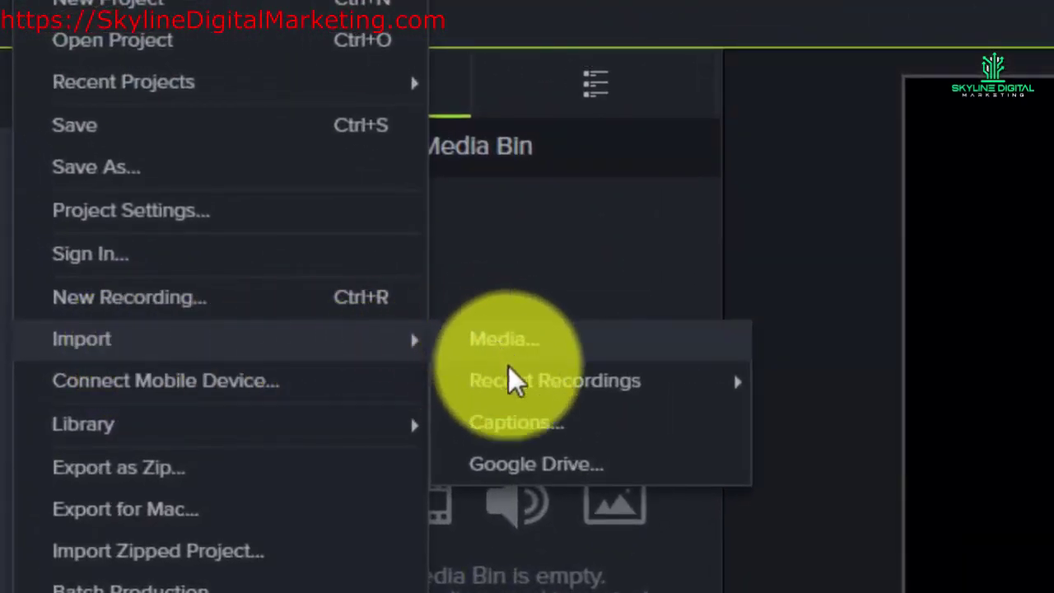
pyautogui.moveTo(517, 385)
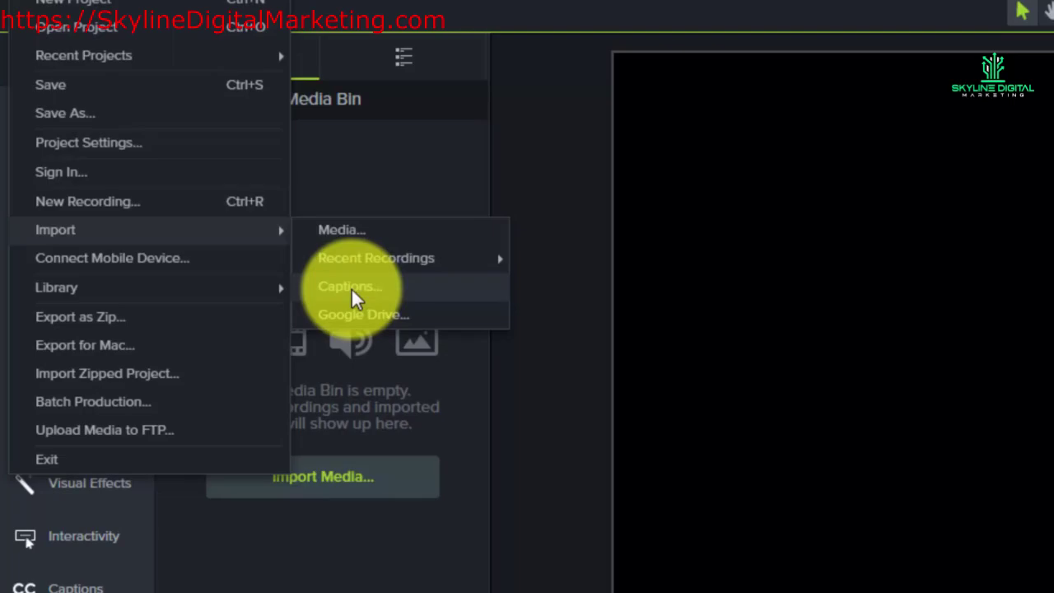
pyautogui.click(351, 288)
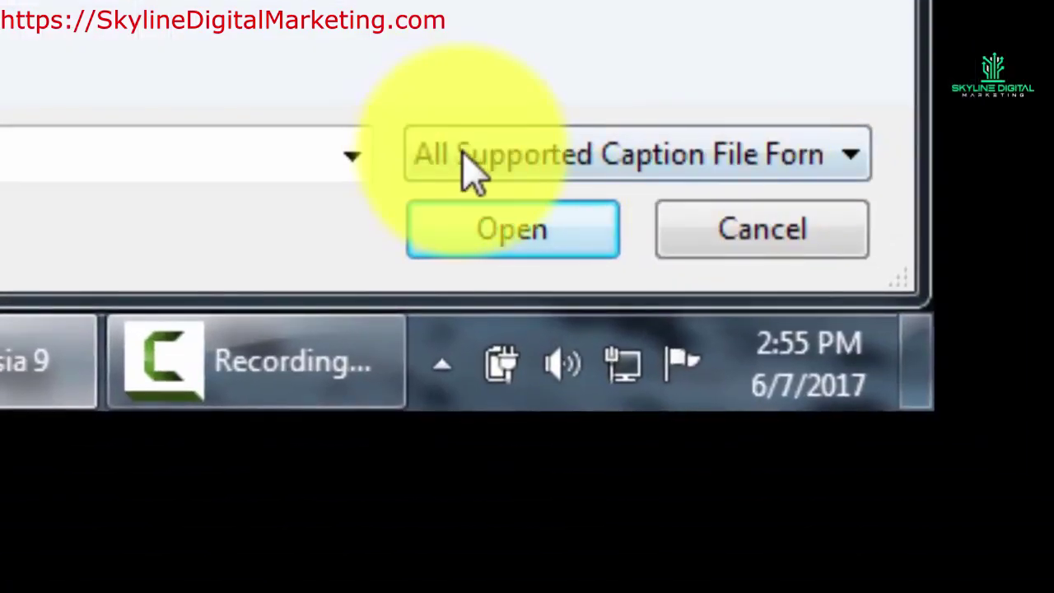
pyautogui.click(464, 162)
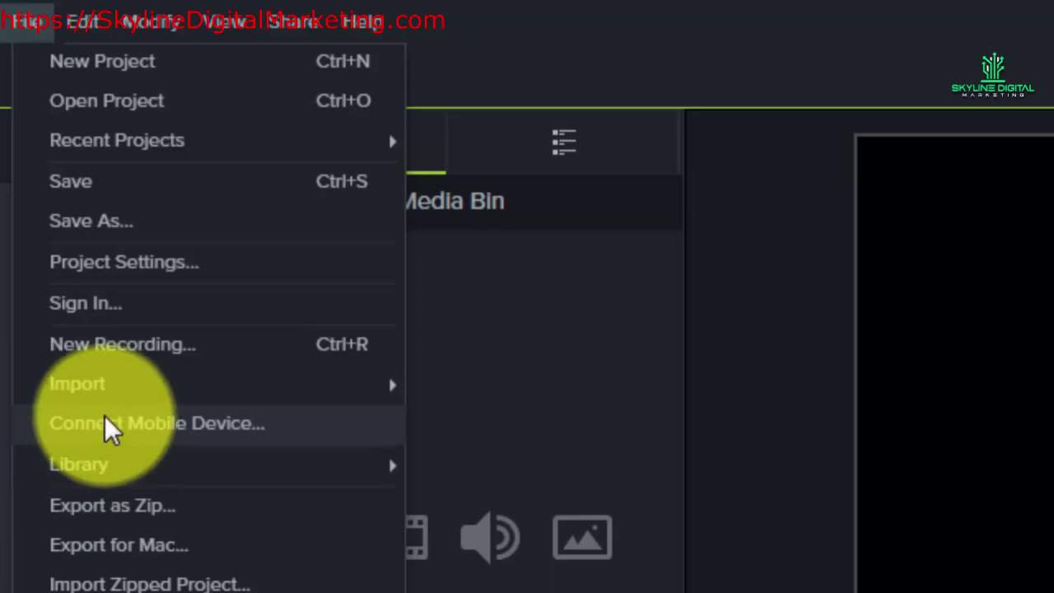
# Step: Switch to the Library tab and show the File > Library submenu commands
pyautogui.click(111, 463)
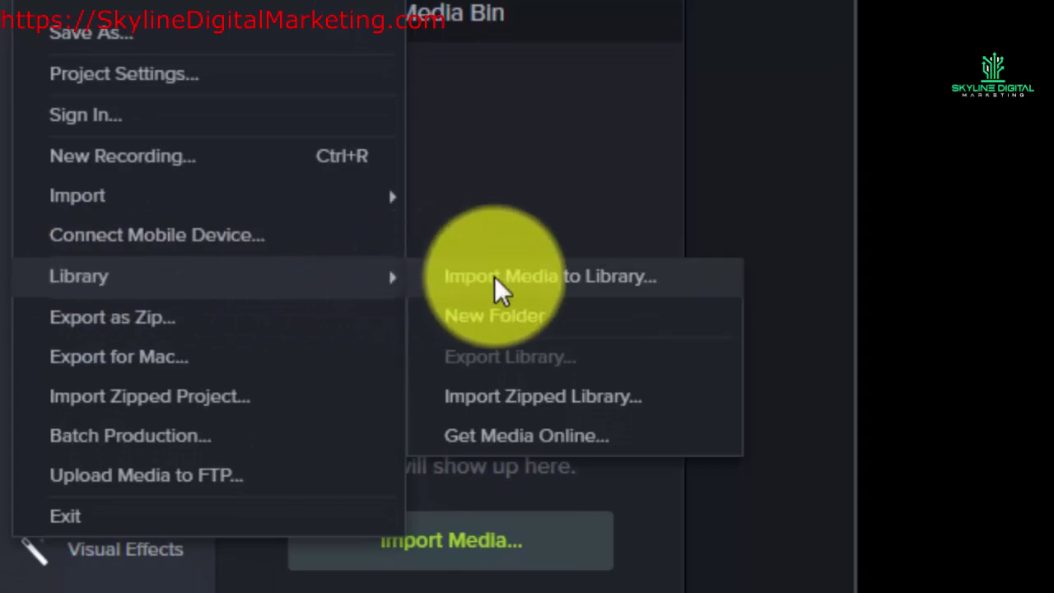
pyautogui.click(560, 2)
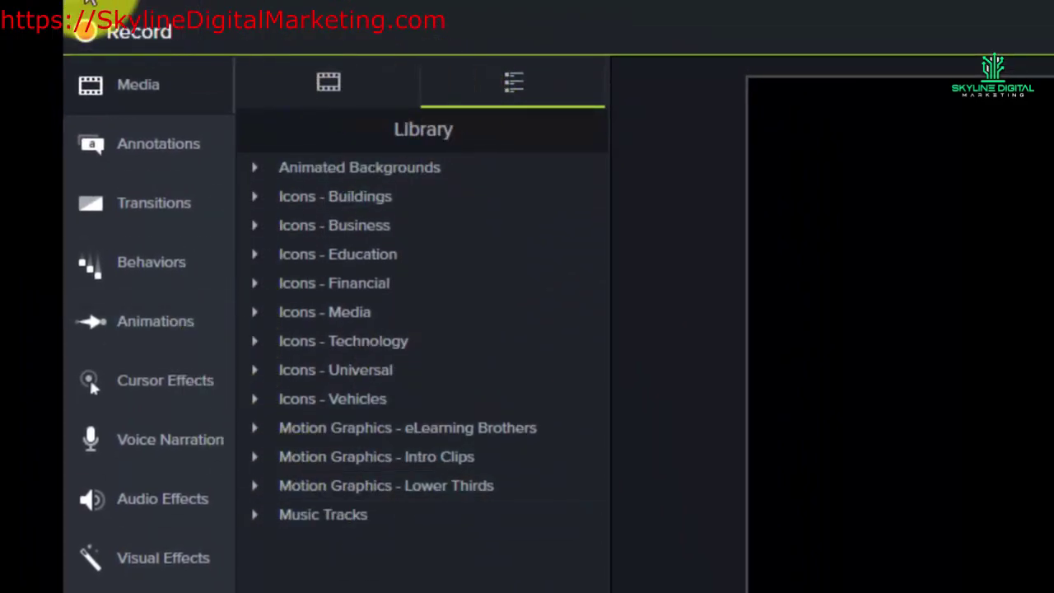
pyautogui.click(89, 3)
pyautogui.moveTo(192, 349)
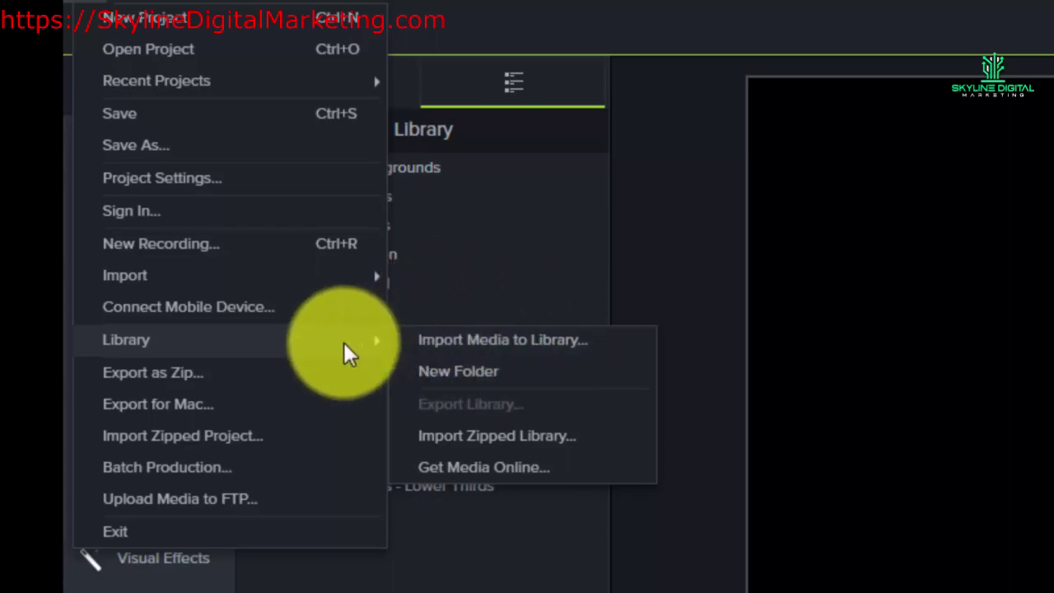
# Step: Import the interview audio file into the Library via Import Media to Library
pyautogui.click(475, 339)
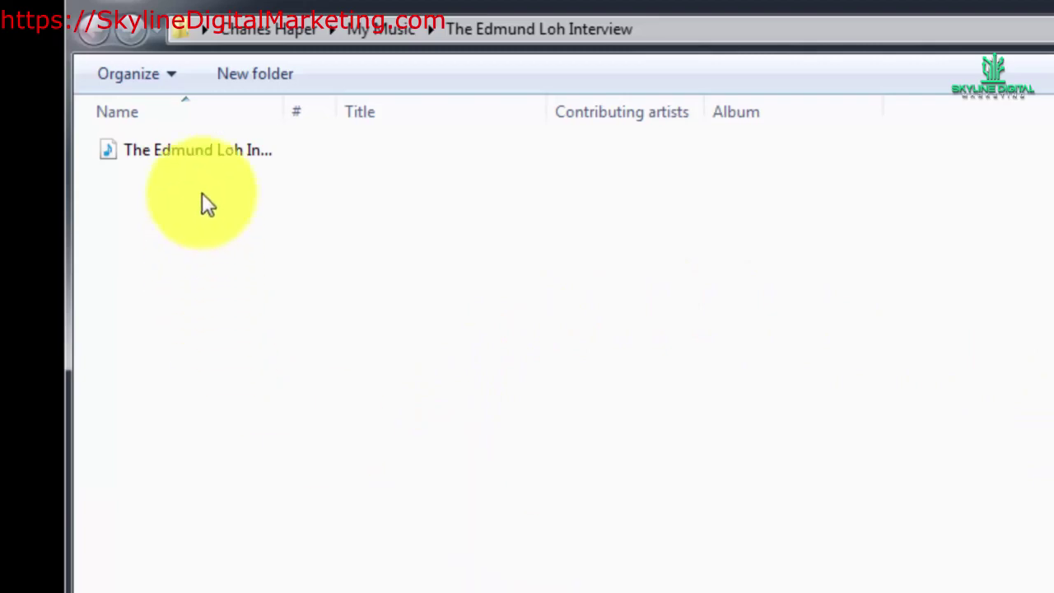
pyautogui.click(196, 148)
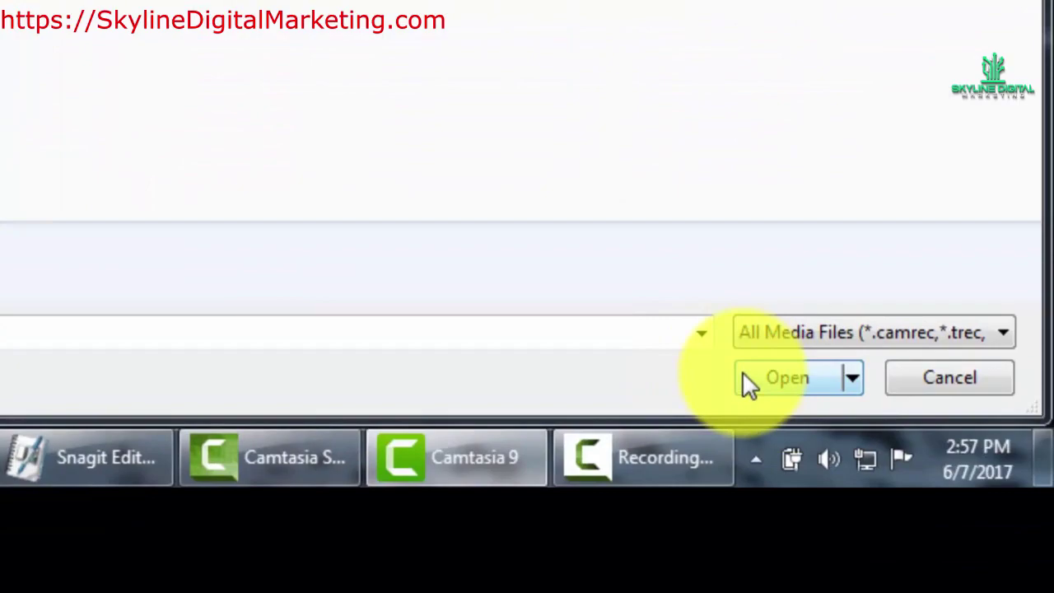
pyautogui.click(742, 373)
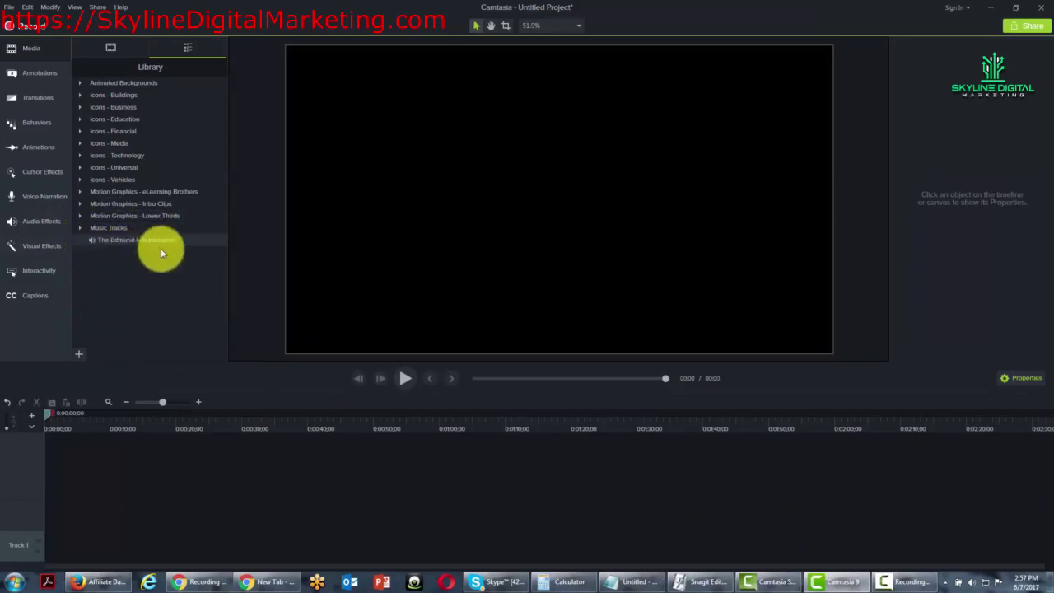
# Step: Select the interview audio, return to the Media Bin, and show the File > Library commands
pyautogui.click(118, 228)
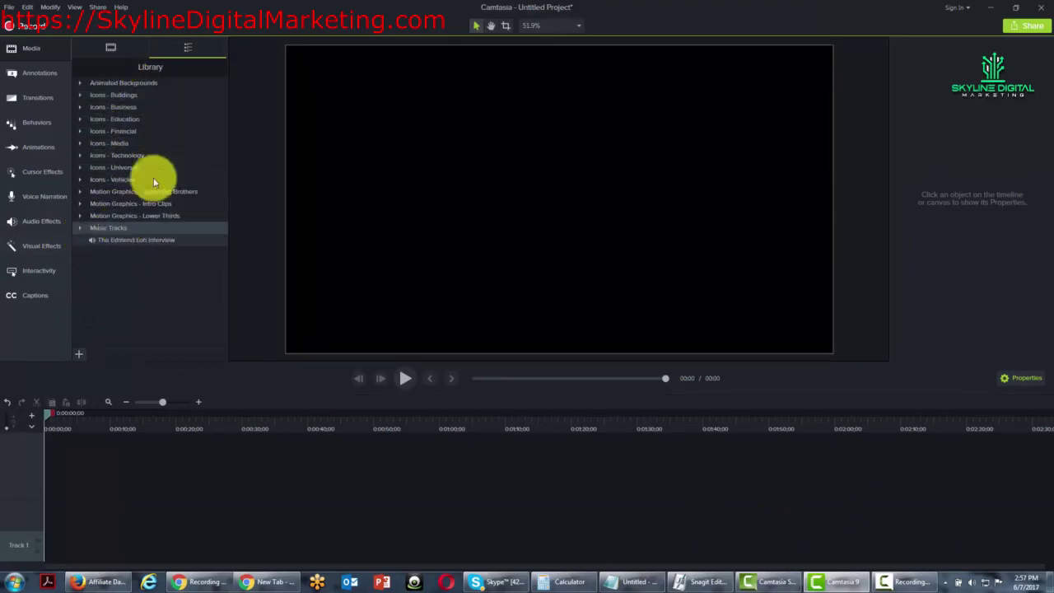
pyautogui.click(97, 240)
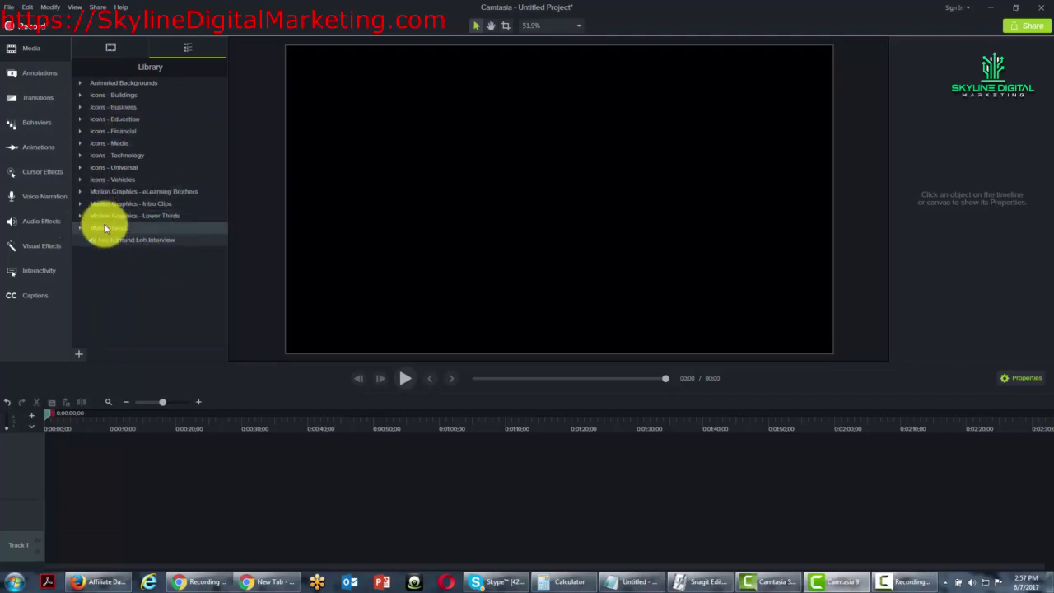
pyautogui.click(32, 51)
pyautogui.click(9, 7)
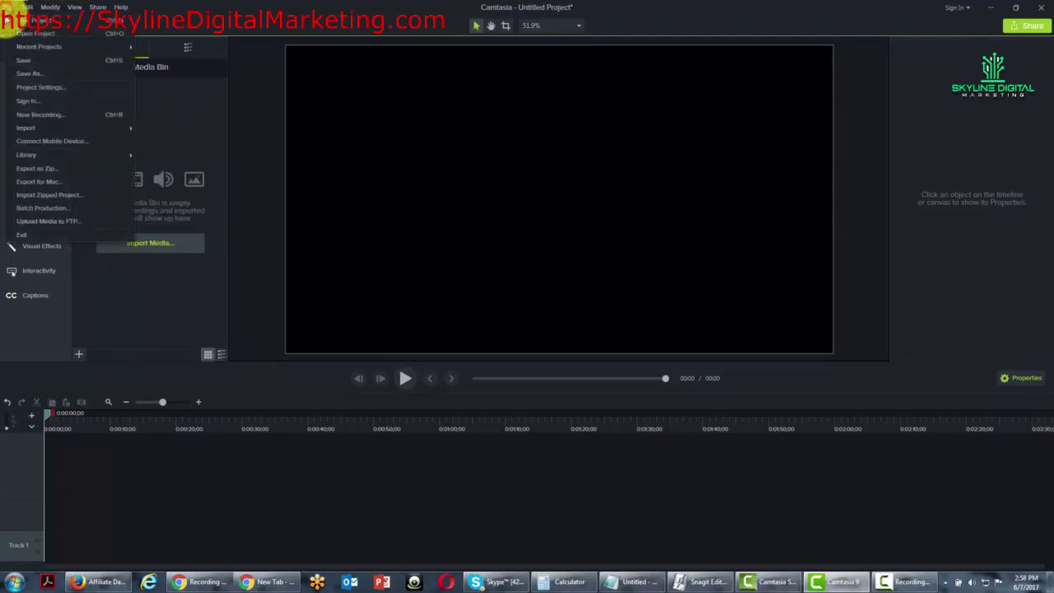
pyautogui.moveTo(95, 156)
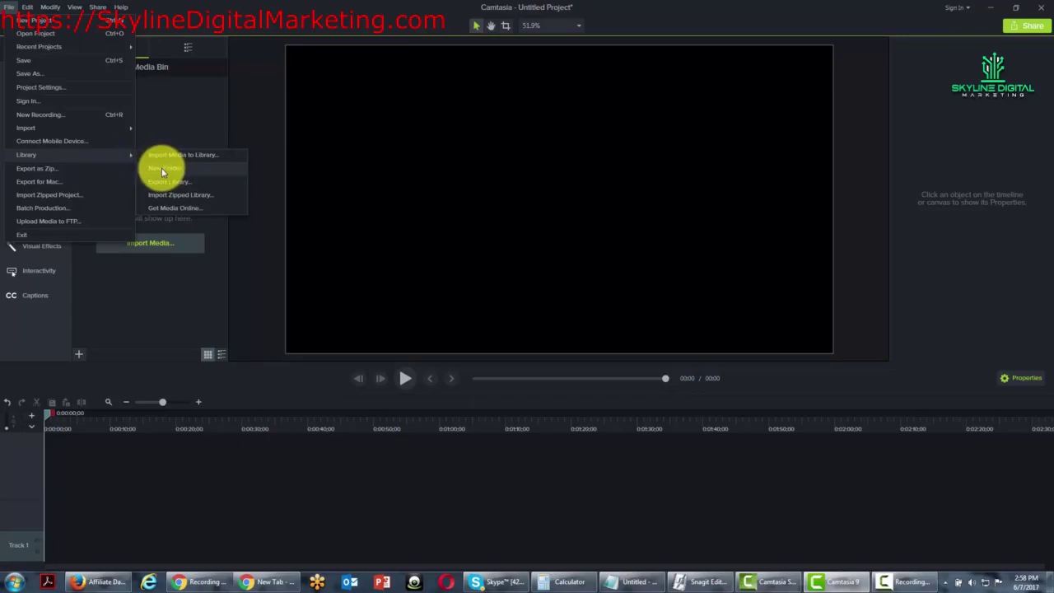
# Step: Create a new Library folder named 'Interview Snippets'
pyautogui.click(162, 170)
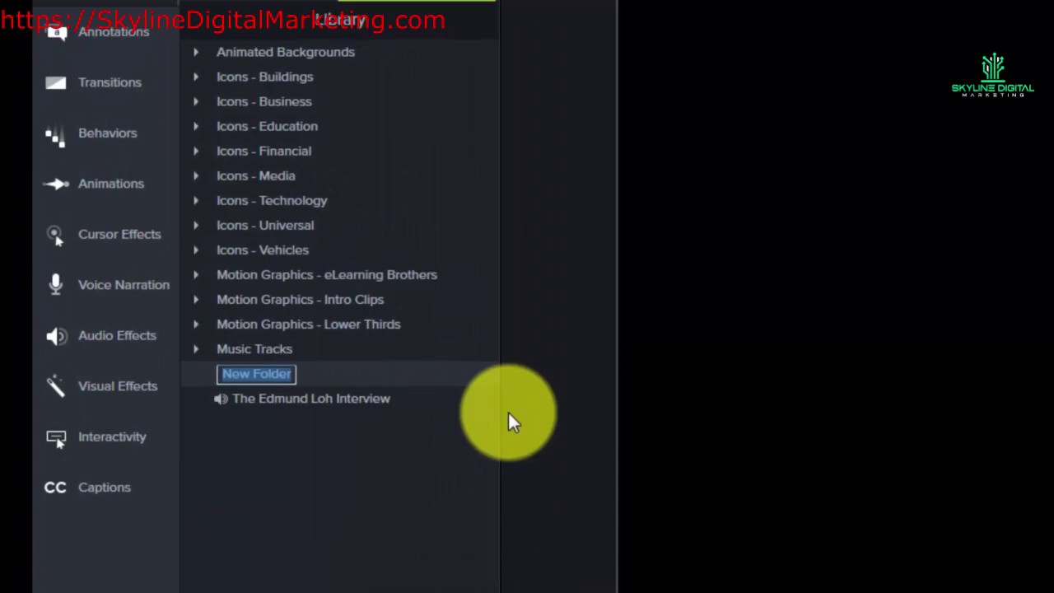
pyautogui.write('Interview Snippets')
pyautogui.press('Return')
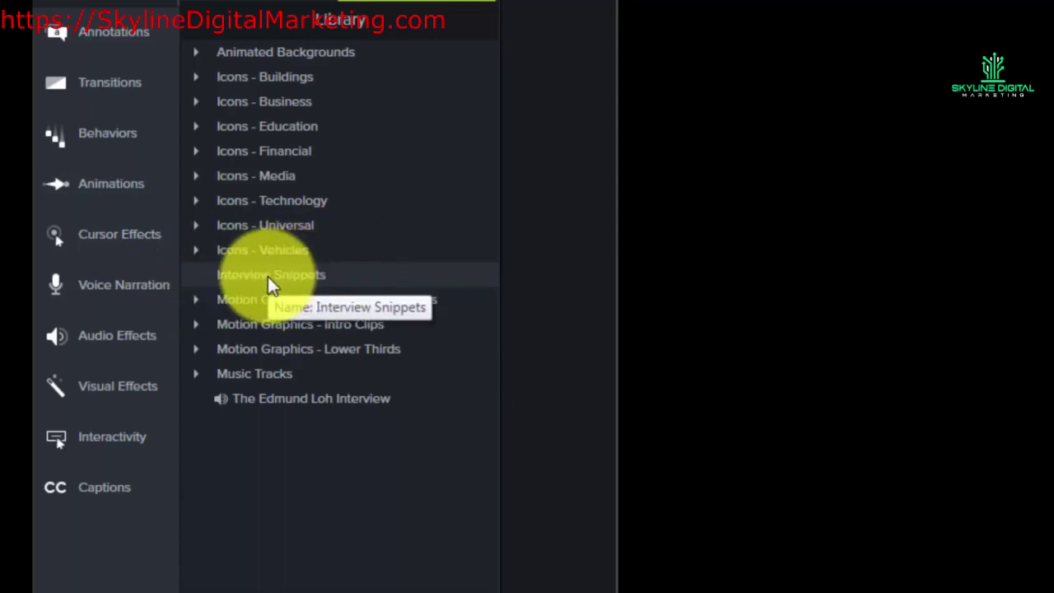
# Step: Drag the interview audio into the Interview Snippets folder
pyautogui.click(278, 401)
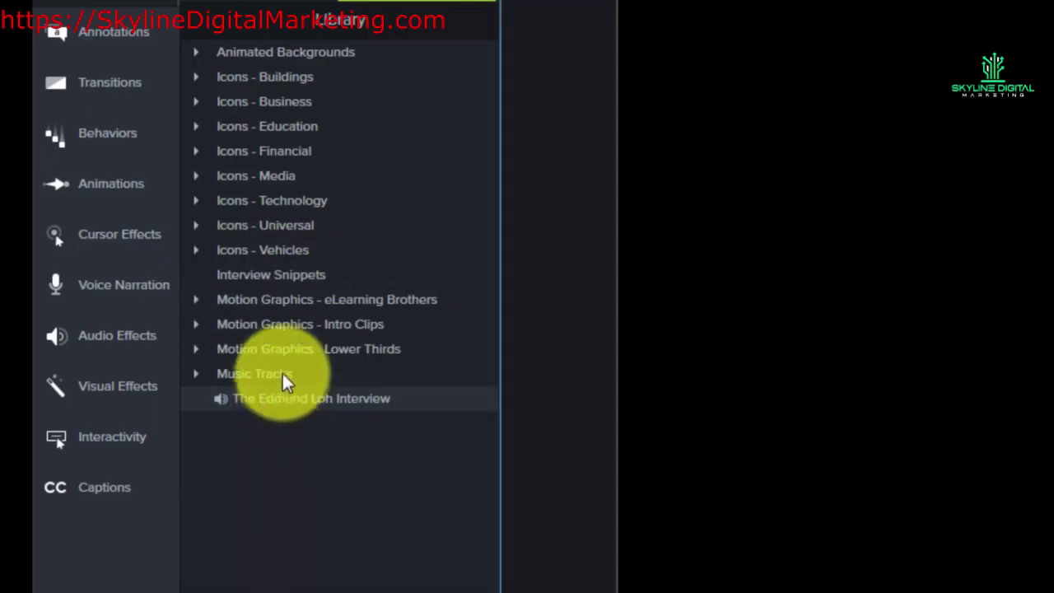
pyautogui.moveTo(282, 374); pyautogui.dragTo(286, 280)
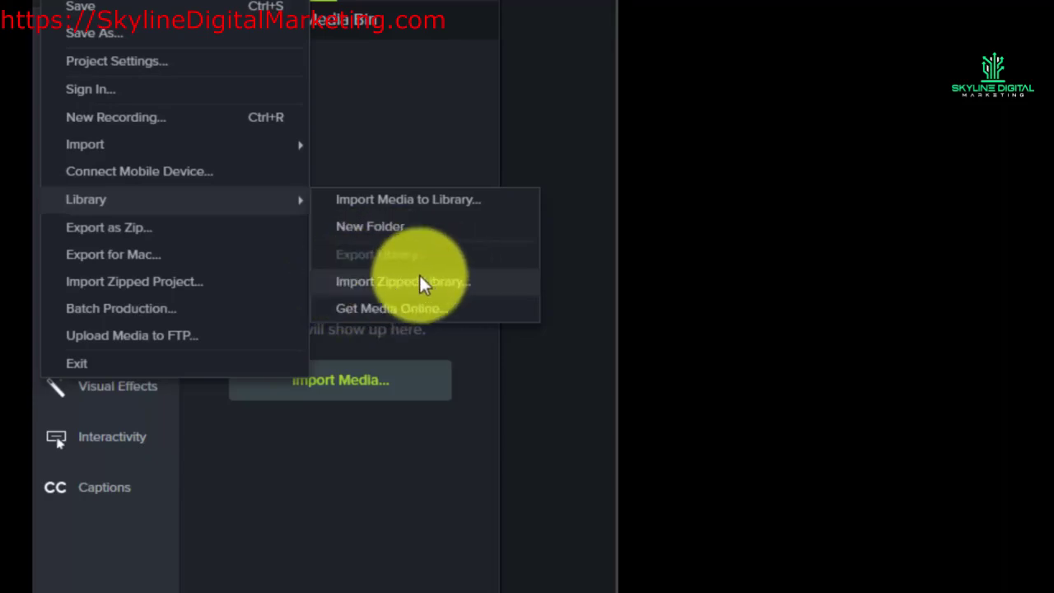
# Step: Dismiss the menus to view Interview Snippets, then reopen the File > Library commands
pyautogui.click(415, 15)
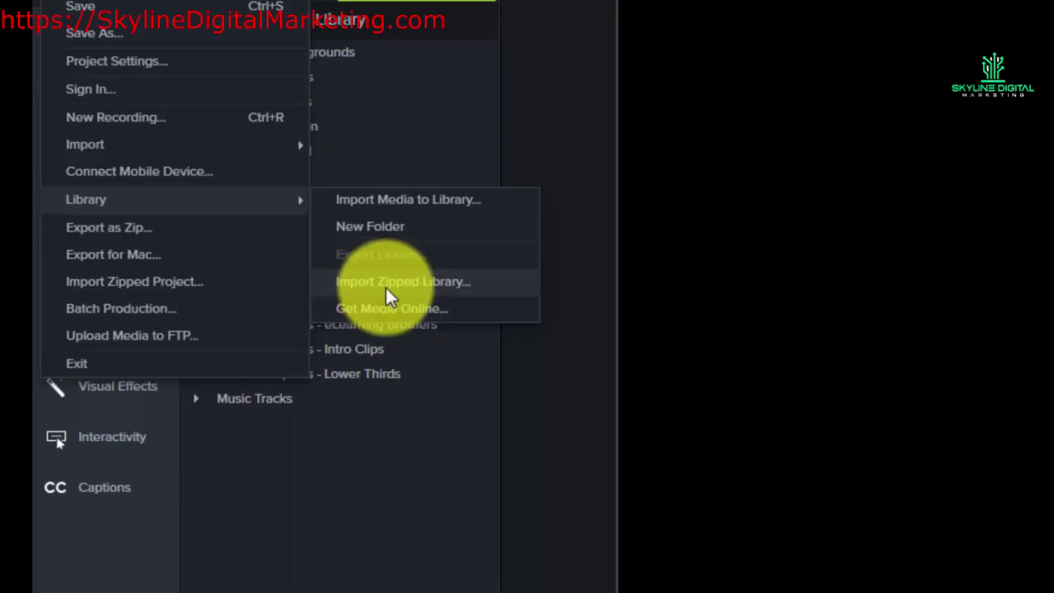
pyautogui.click(476, 443)
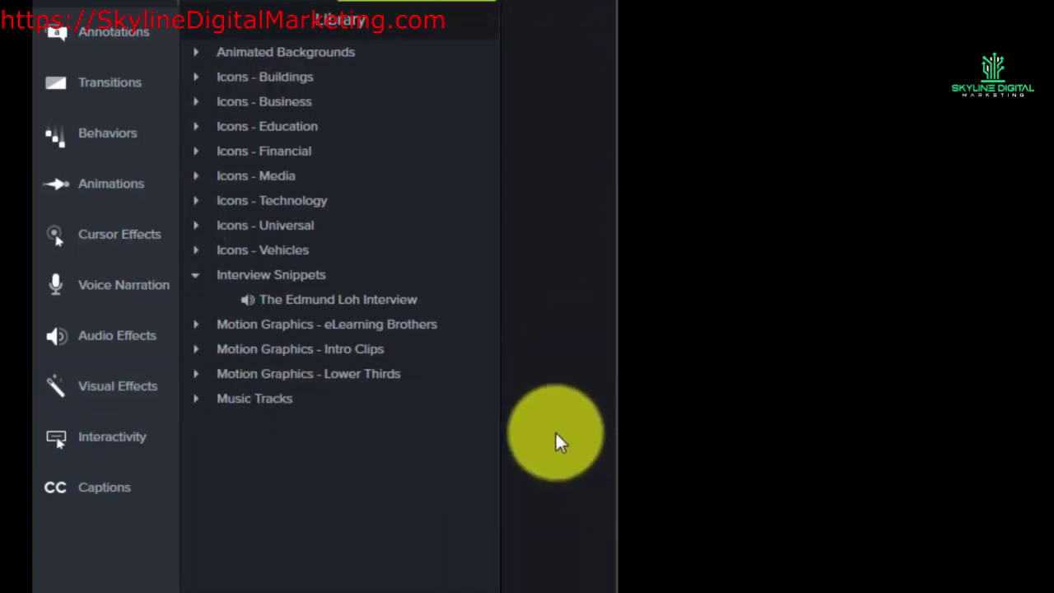
pyautogui.click(50, 0)
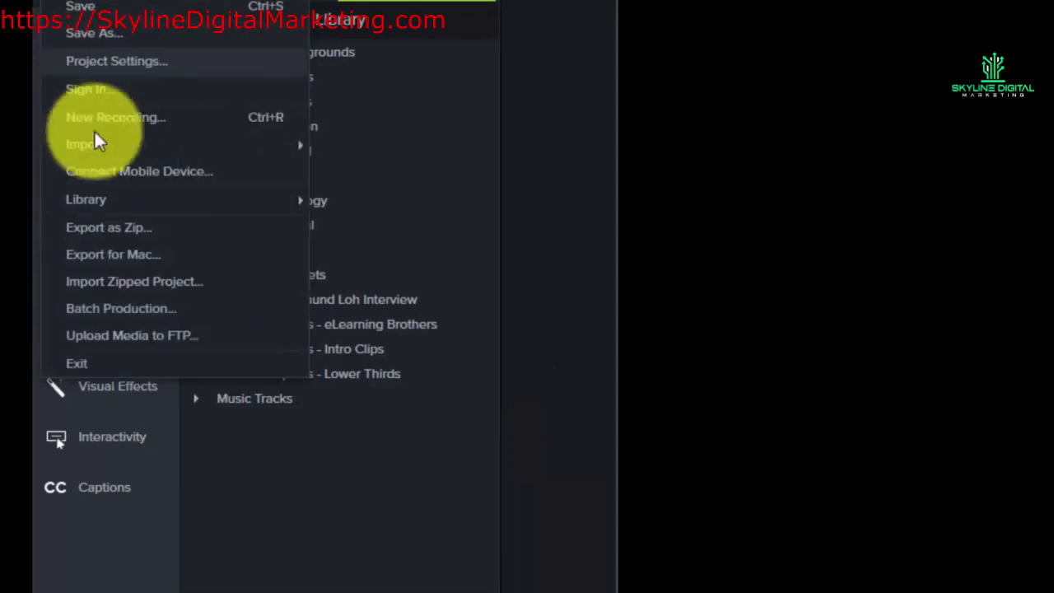
pyautogui.moveTo(140, 206)
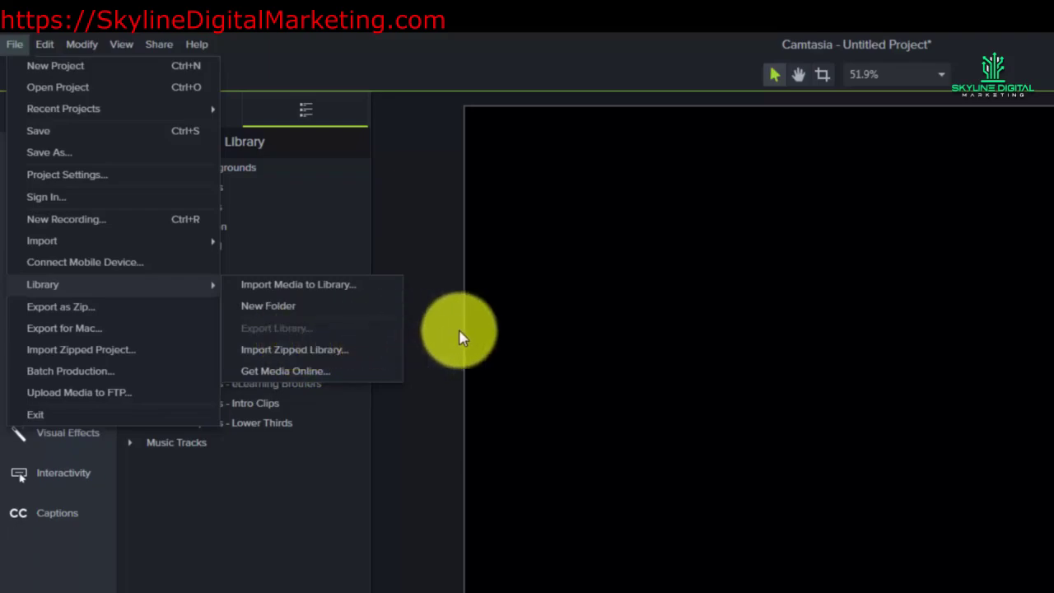
# Step: Close the menus and select the Animated Backgrounds and Music Tracks folders
pyautogui.click(403, 262)
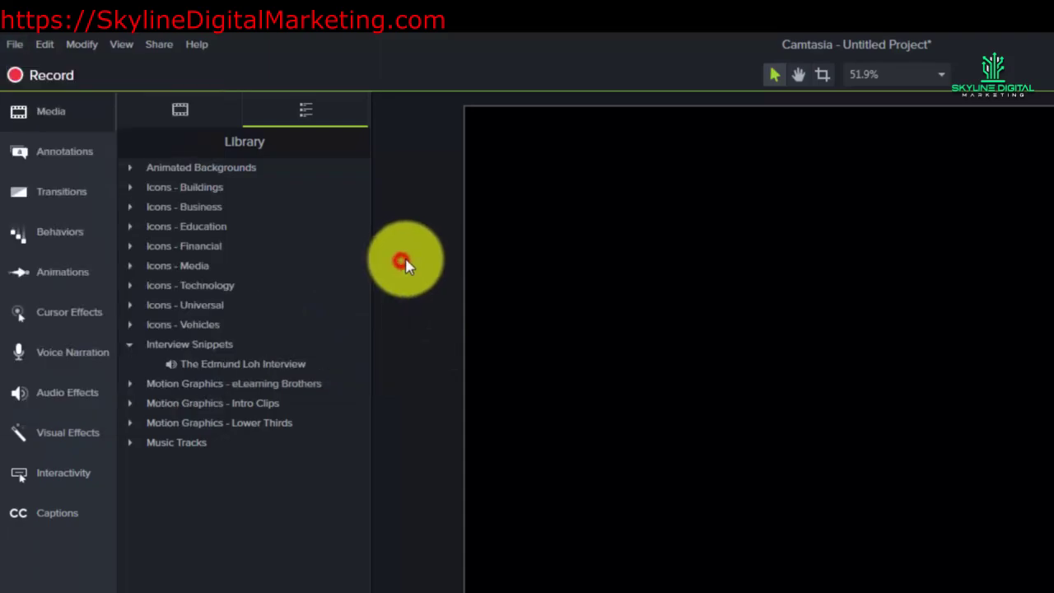
pyautogui.click(187, 165)
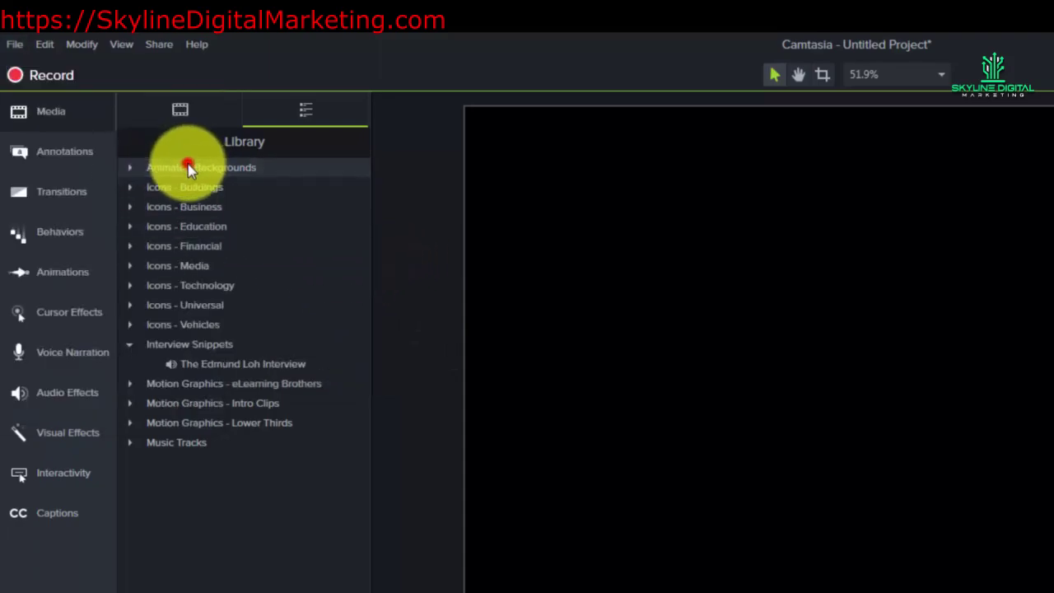
pyautogui.click(178, 442)
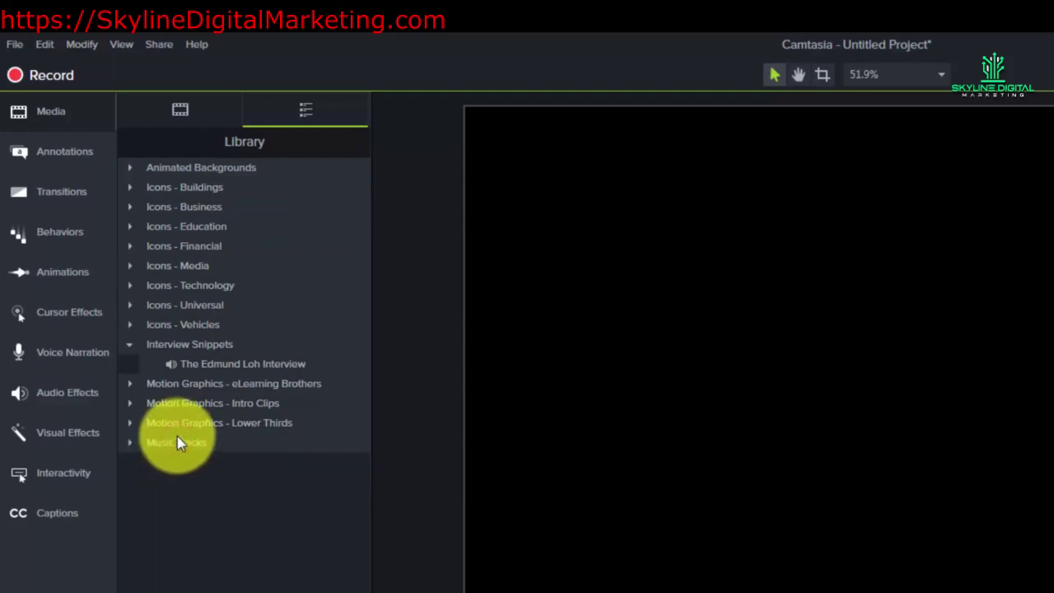
# Step: Export the library as LibPkg_2017-06-07_150153.libzip, keeping the default path
pyautogui.click(13, 44)
pyautogui.moveTo(82, 281)
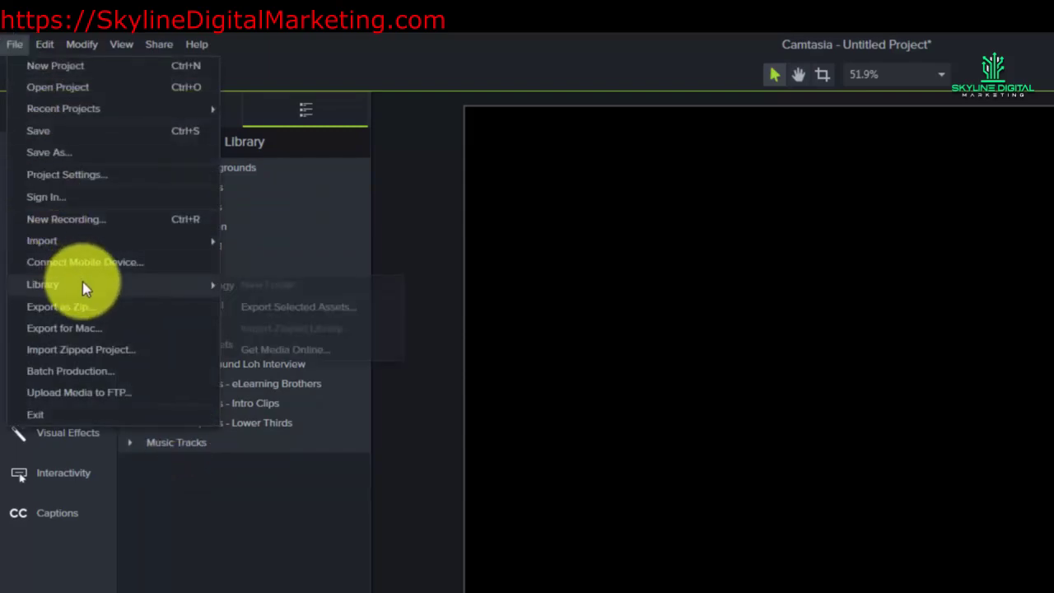
pyautogui.click(265, 308)
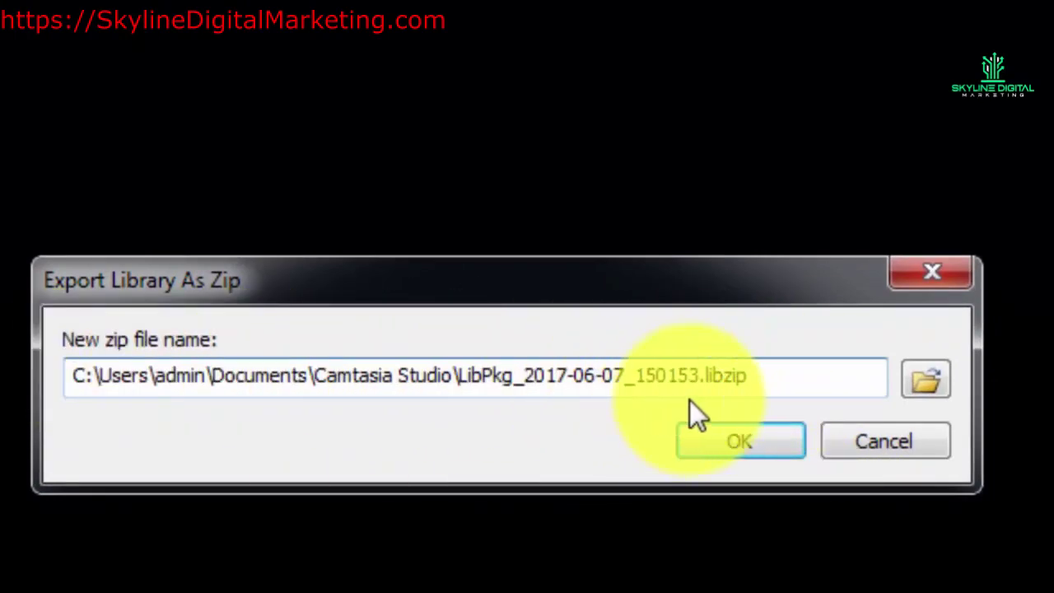
pyautogui.click(763, 377)
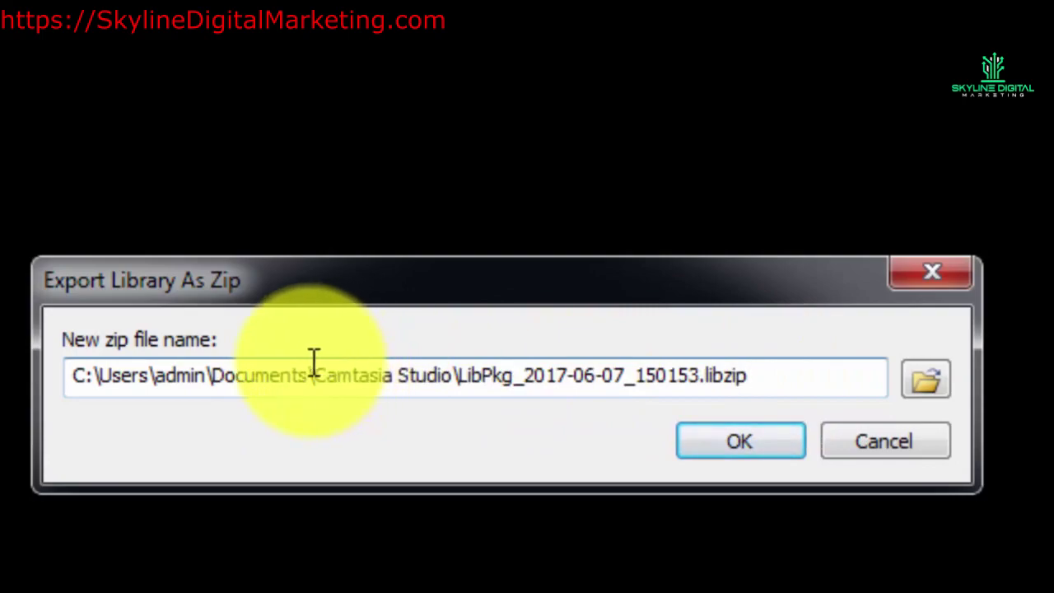
pyautogui.click(693, 431)
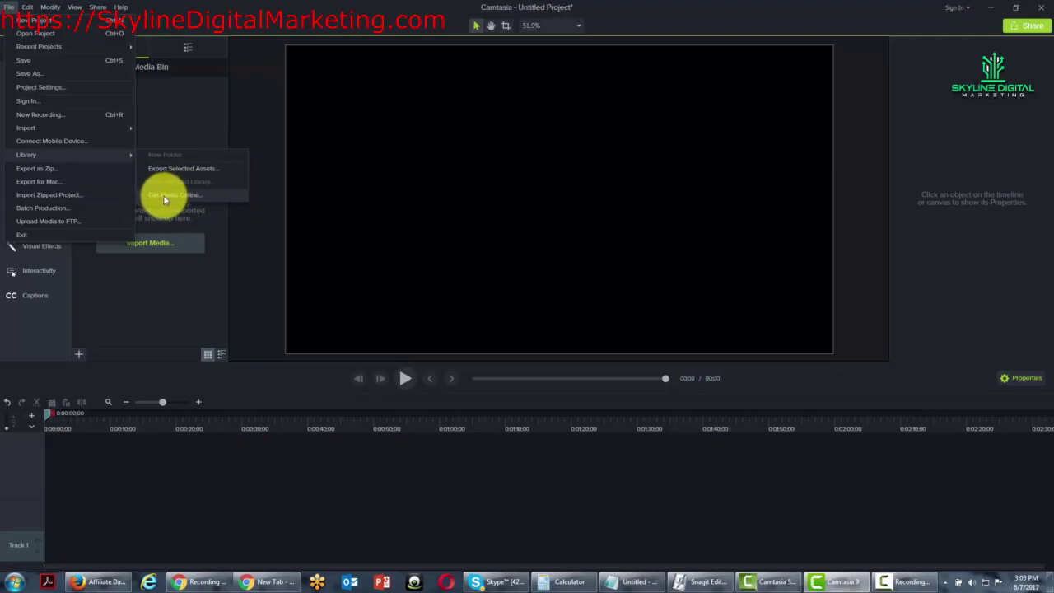
# Step: Open the online Camtasia video assets site and browse the Icons, Motion Graphics, Music and Partners categories
pyautogui.click(167, 195)
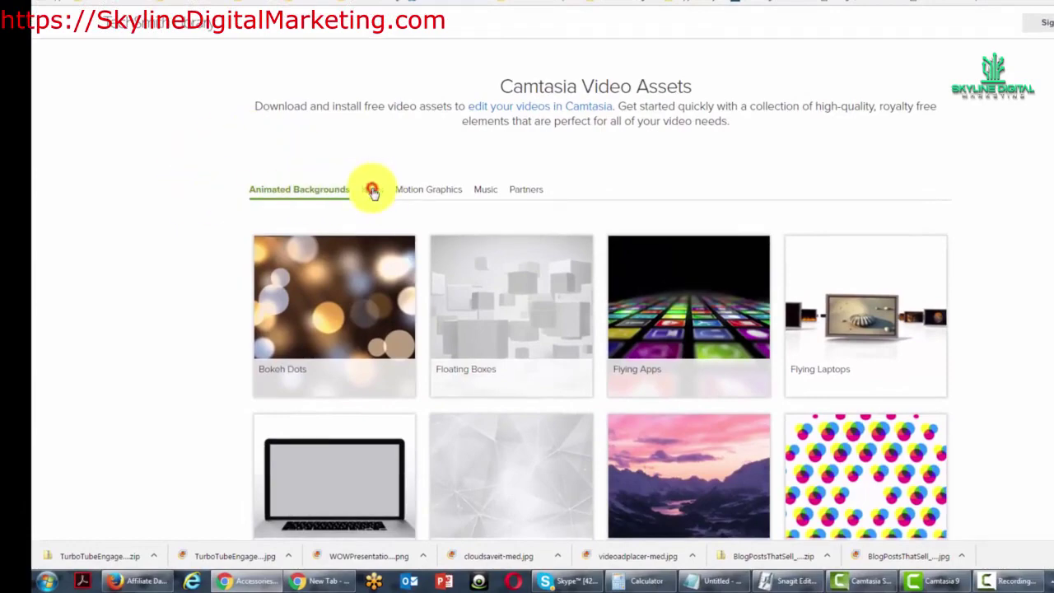
pyautogui.click(372, 191)
pyautogui.scroll(-5, 341, 231)
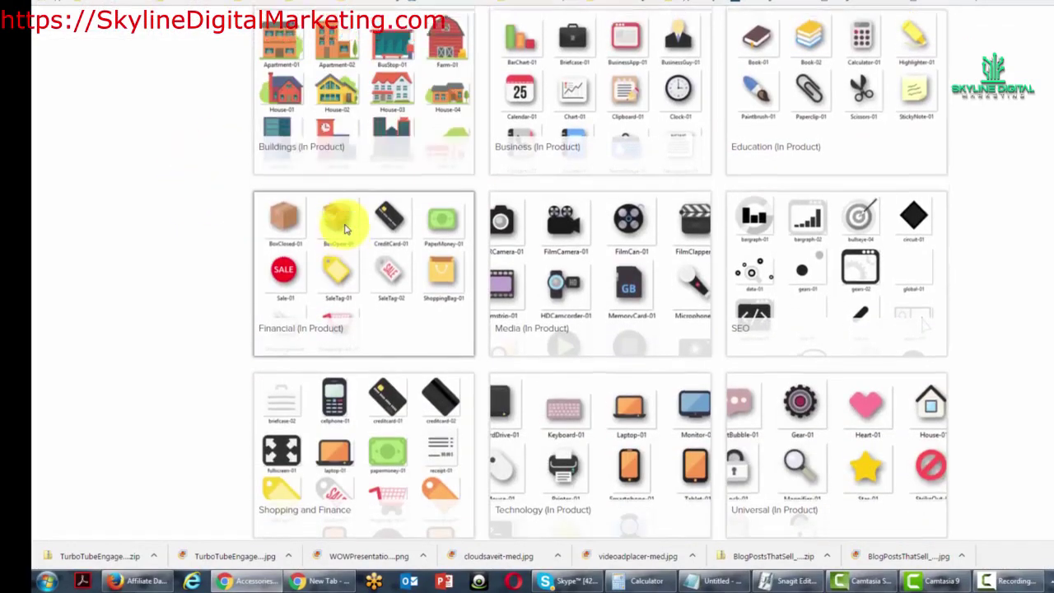
pyautogui.scroll(5, 344, 228)
pyautogui.click(419, 202)
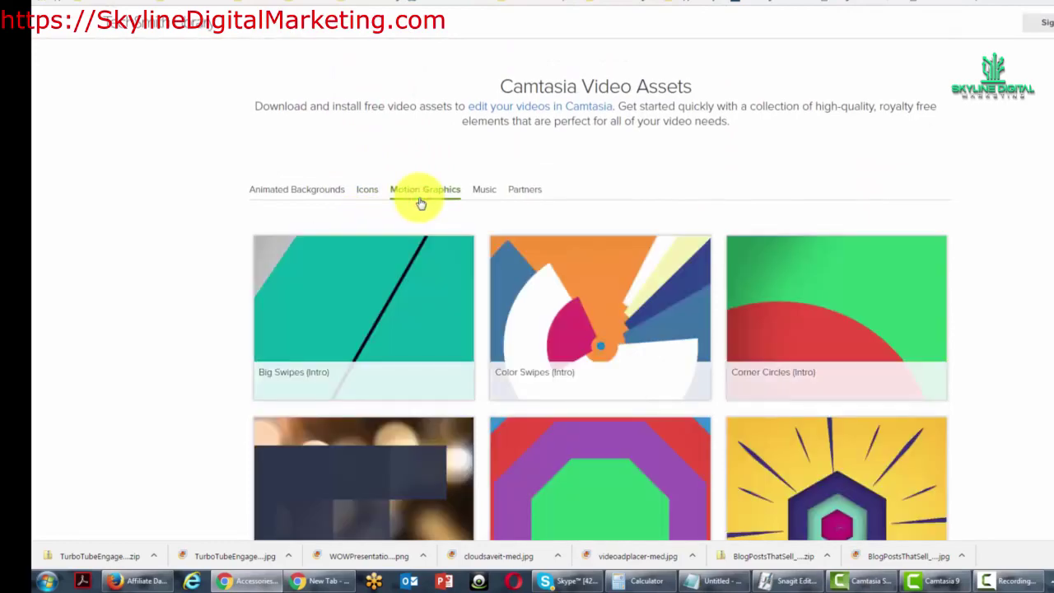
pyautogui.click(482, 191)
pyautogui.scroll(-1, 482, 198)
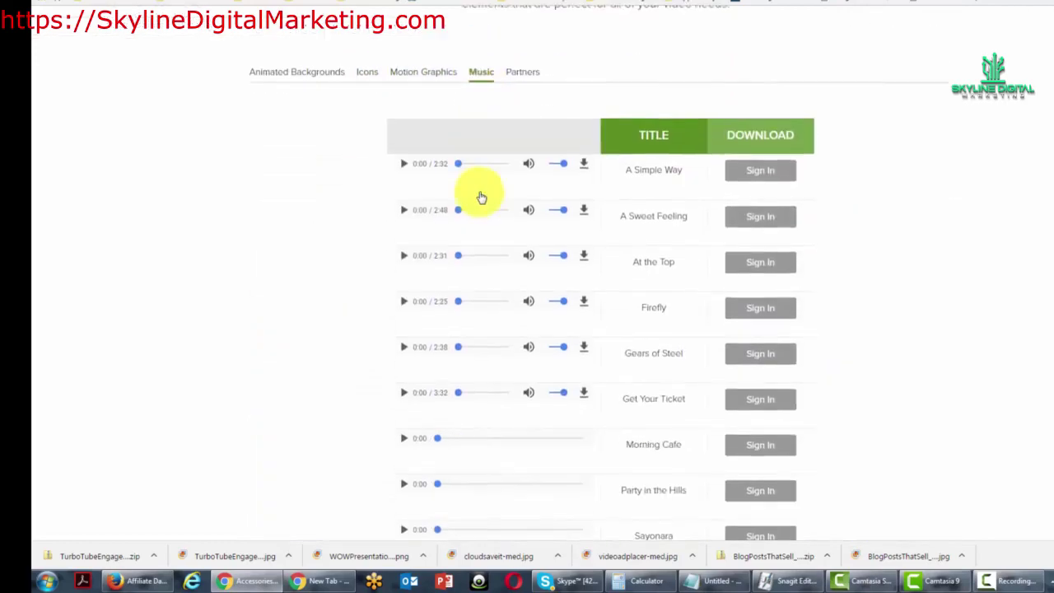
pyautogui.scroll(2, 482, 198)
pyautogui.click(523, 191)
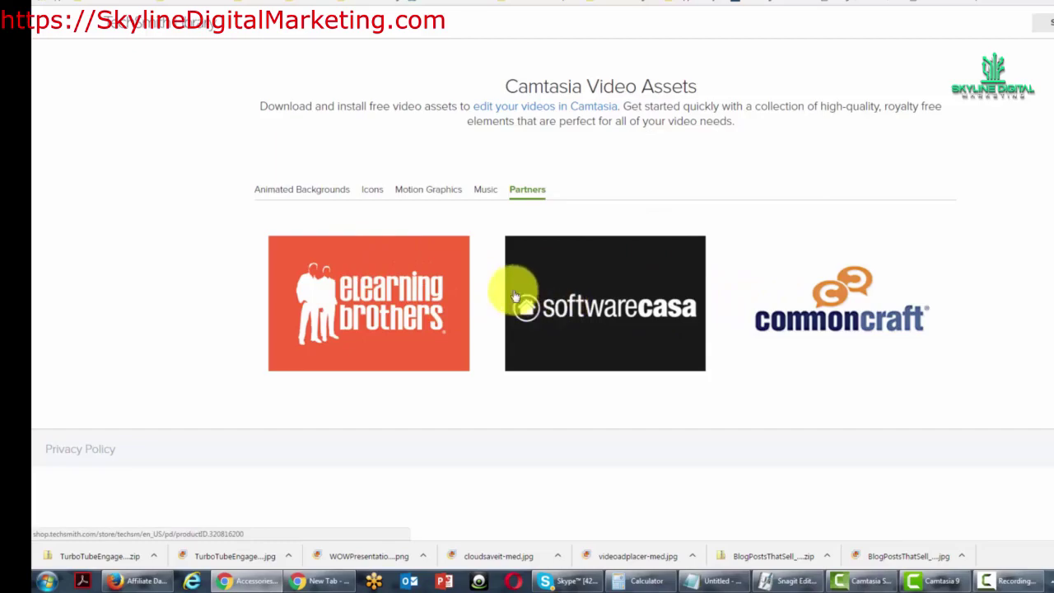
# Step: From Animated Backgrounds, sign in and download the Bokeh Dots background as a zip
pyautogui.click(297, 194)
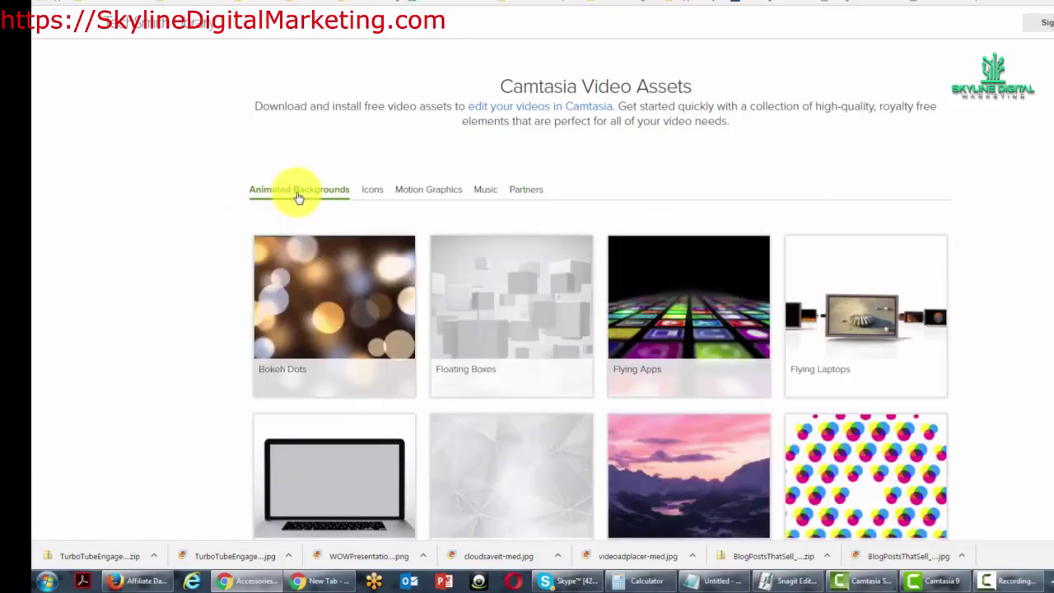
pyautogui.moveTo(340, 377)
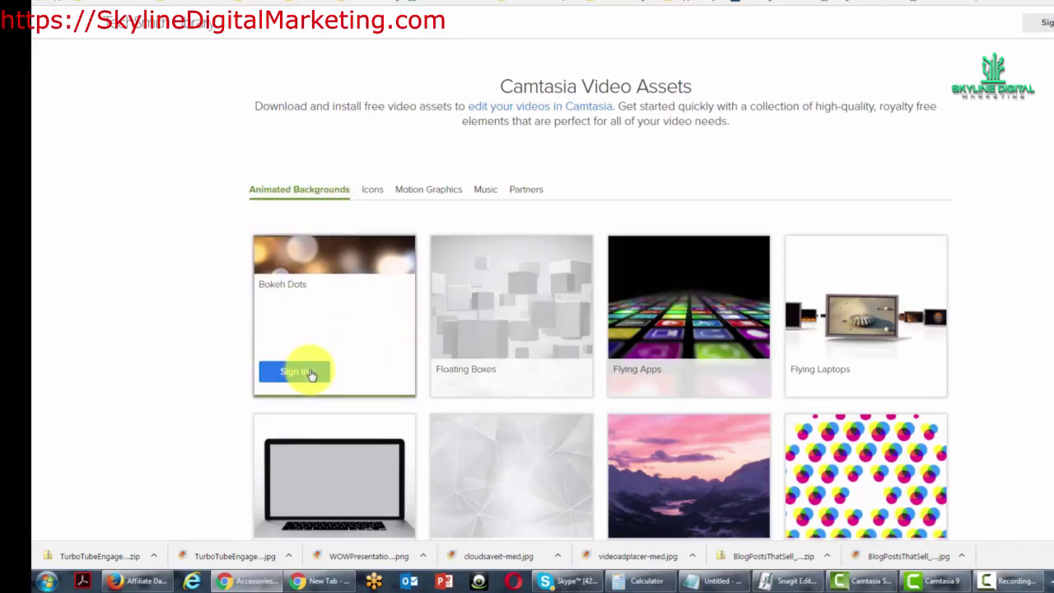
pyautogui.click(311, 374)
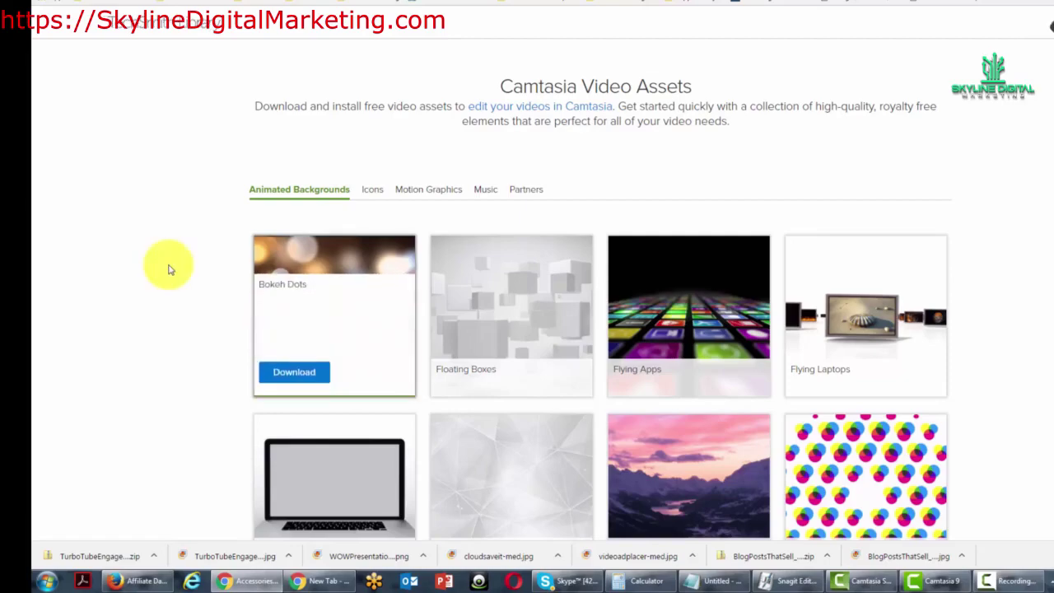
pyautogui.moveTo(292, 372)
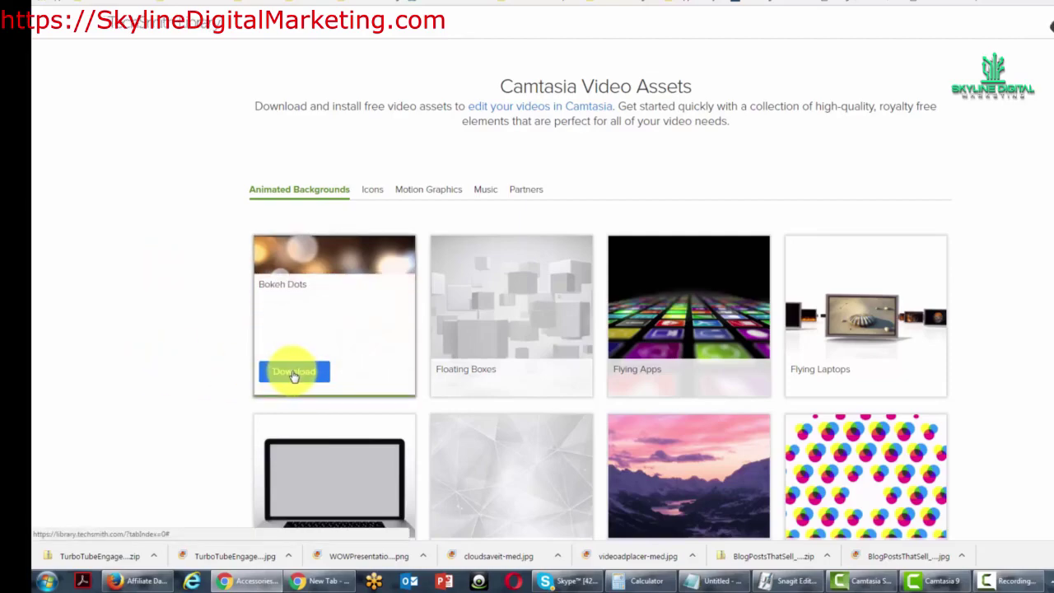
pyautogui.click(292, 372)
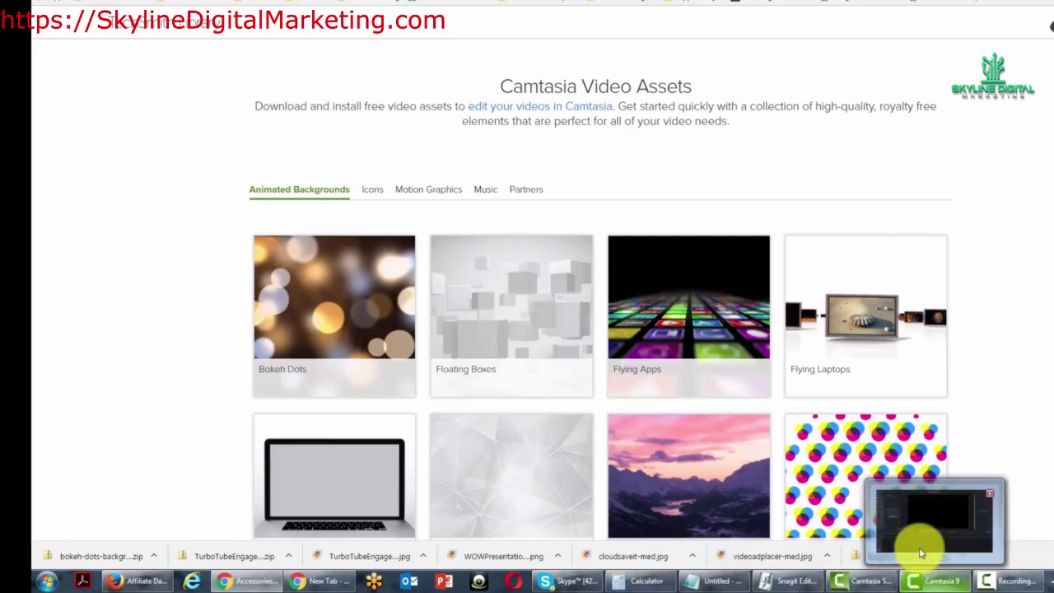
# Step: Back in Camtasia, import bokeh-dots-background.mp4 into the Media Bin
pyautogui.click(917, 547)
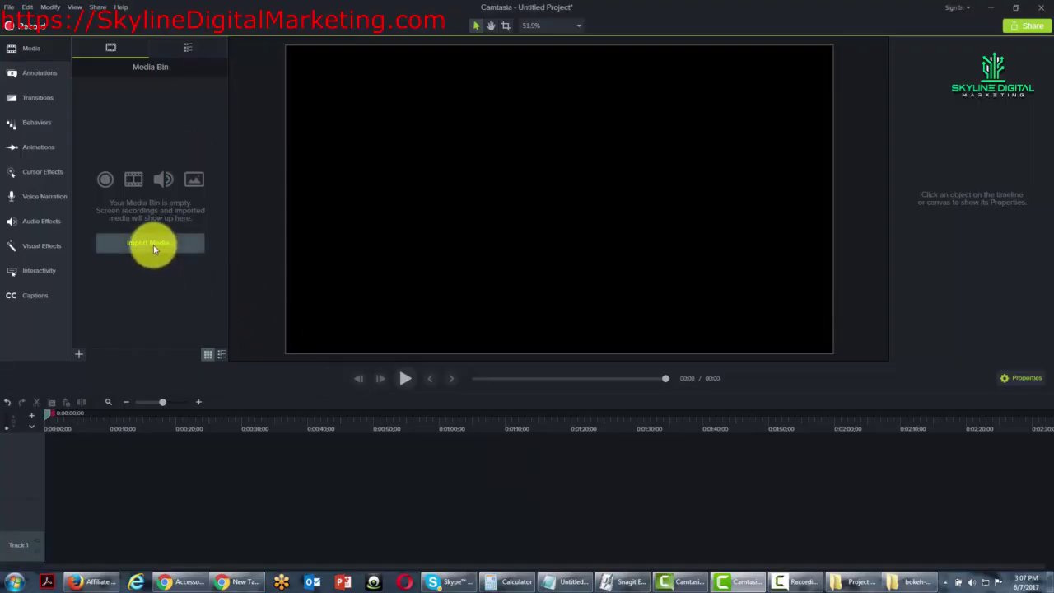
pyautogui.click(153, 249)
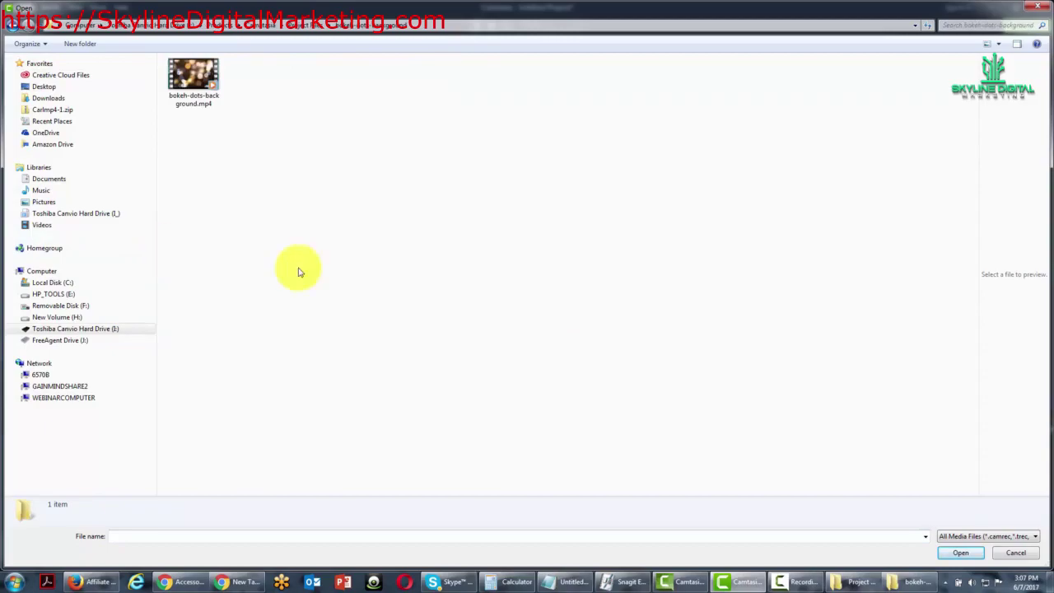
pyautogui.click(192, 82)
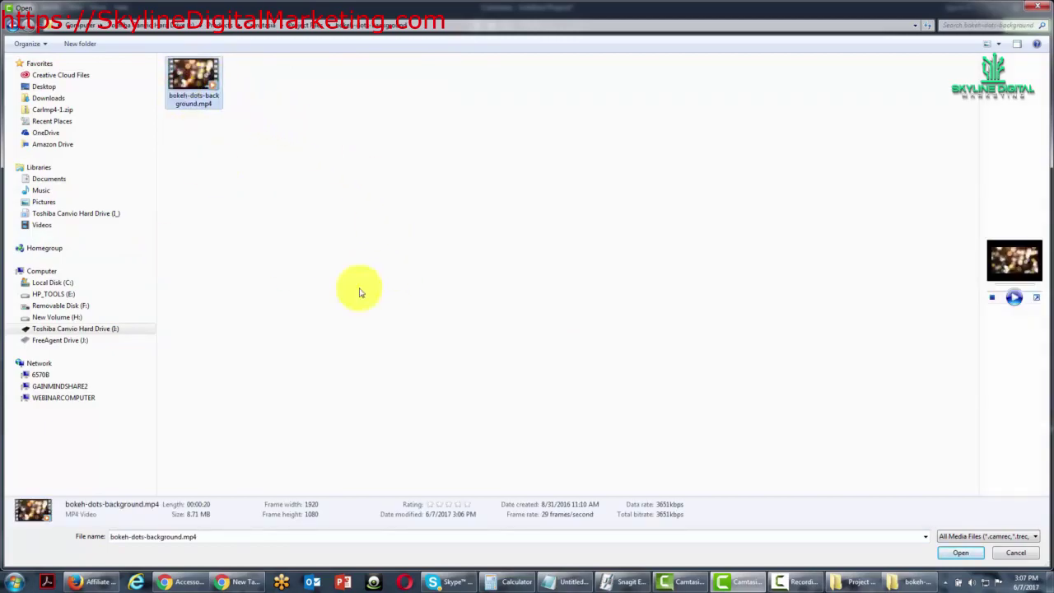
pyautogui.click(950, 553)
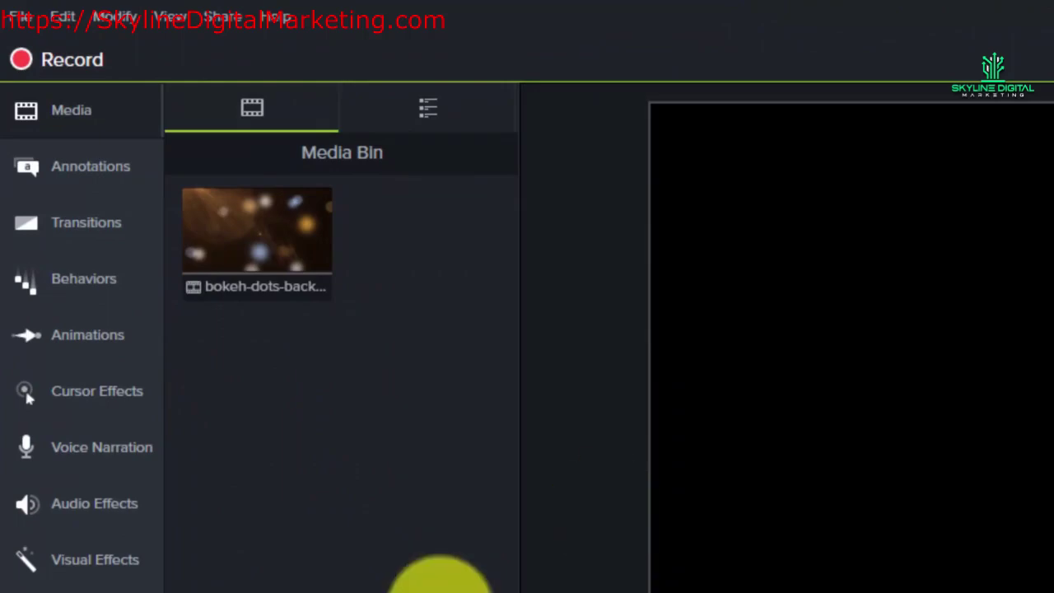
# Step: Add the bokeh clip to the Library as 'bokeh-dots-background', then return to the Media Bin
pyautogui.click(270, 283)
pyautogui.rightClick(270, 283)
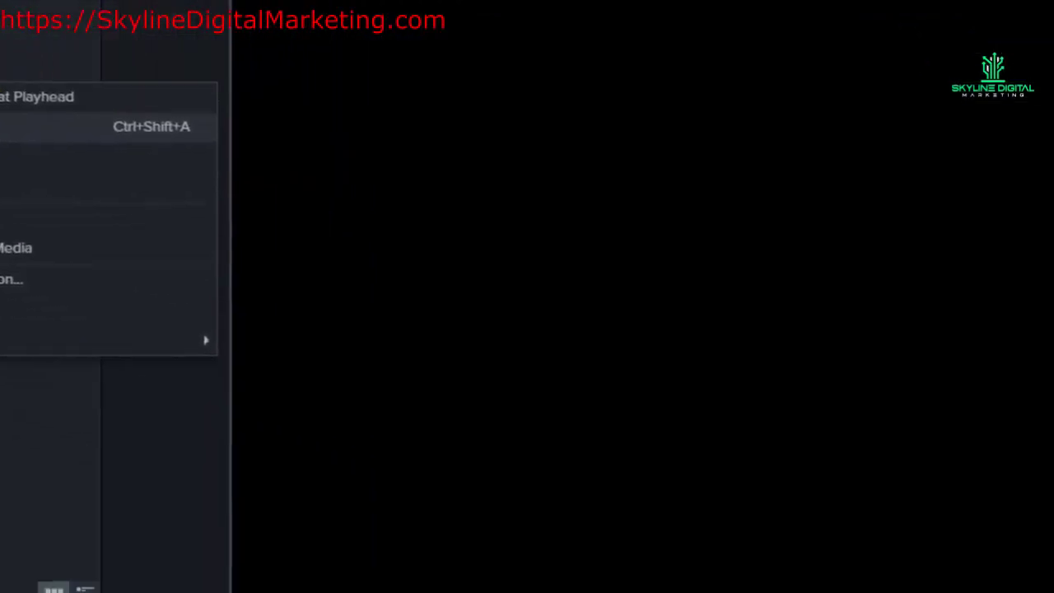
pyautogui.click(359, 336)
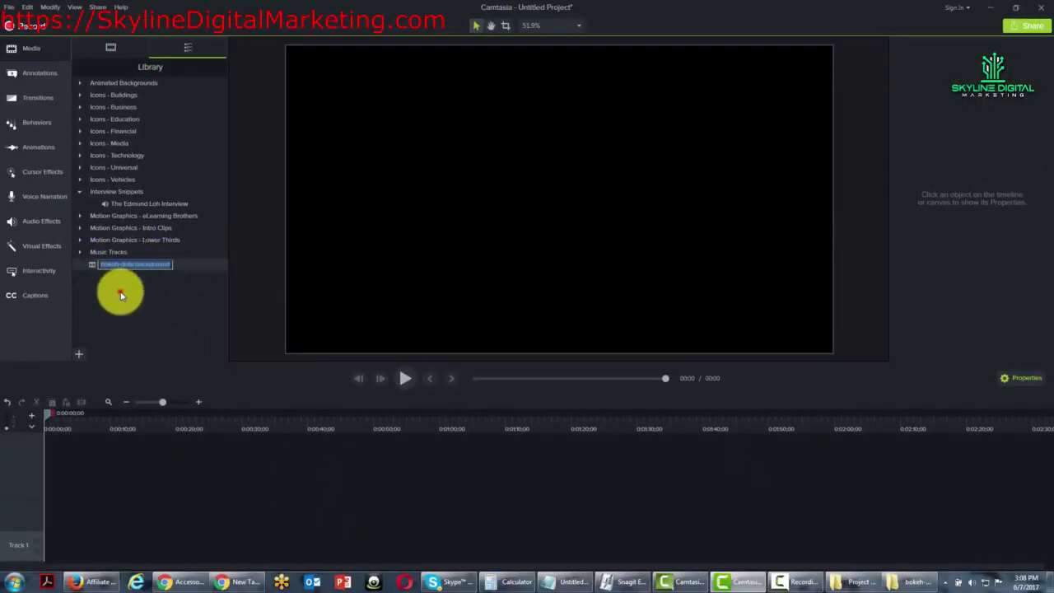
pyautogui.click(120, 294)
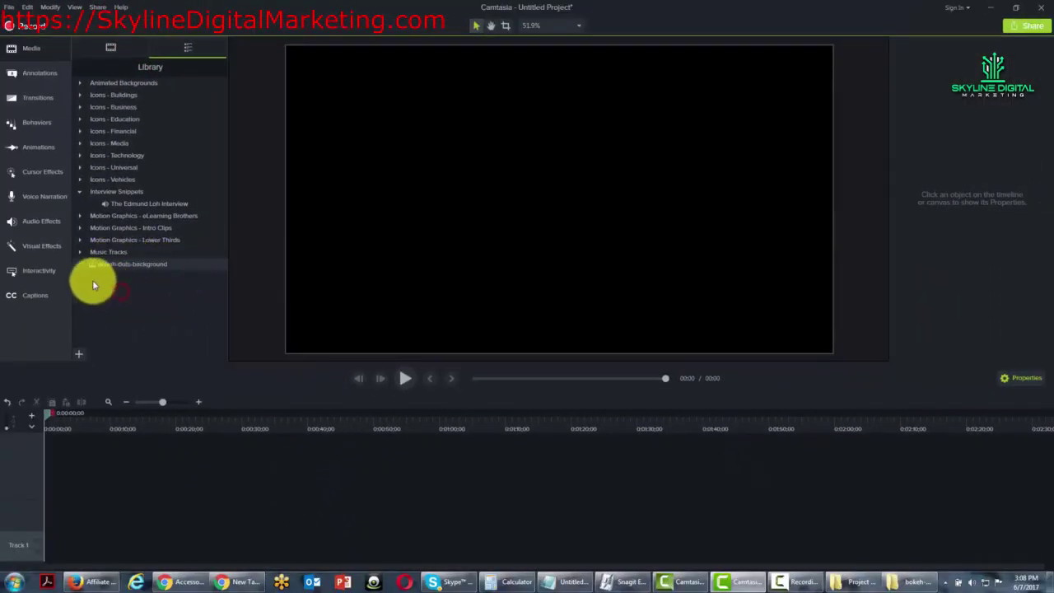
pyautogui.rightClick(138, 265)
pyautogui.click(163, 279)
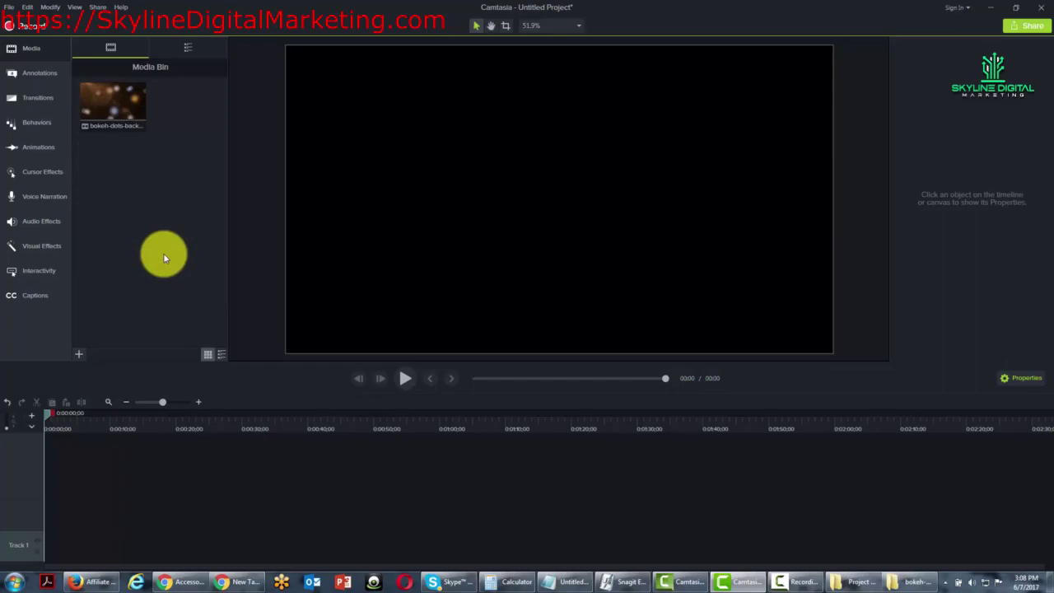